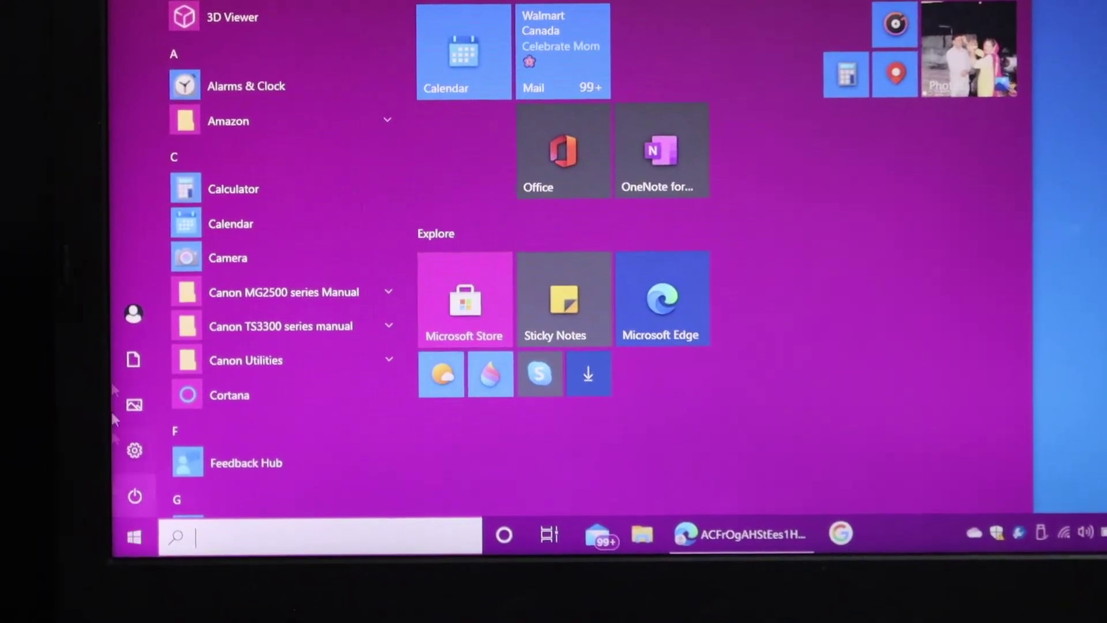
Step: Go from Settings to Devices and show the Printers & scanners page
click(132, 451)
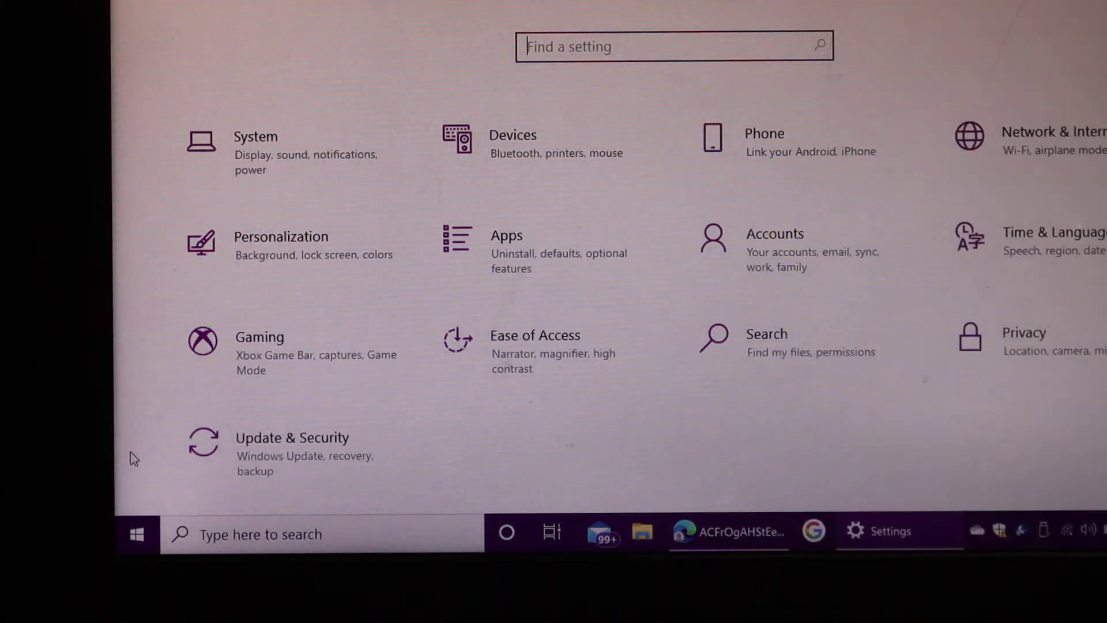
click(522, 138)
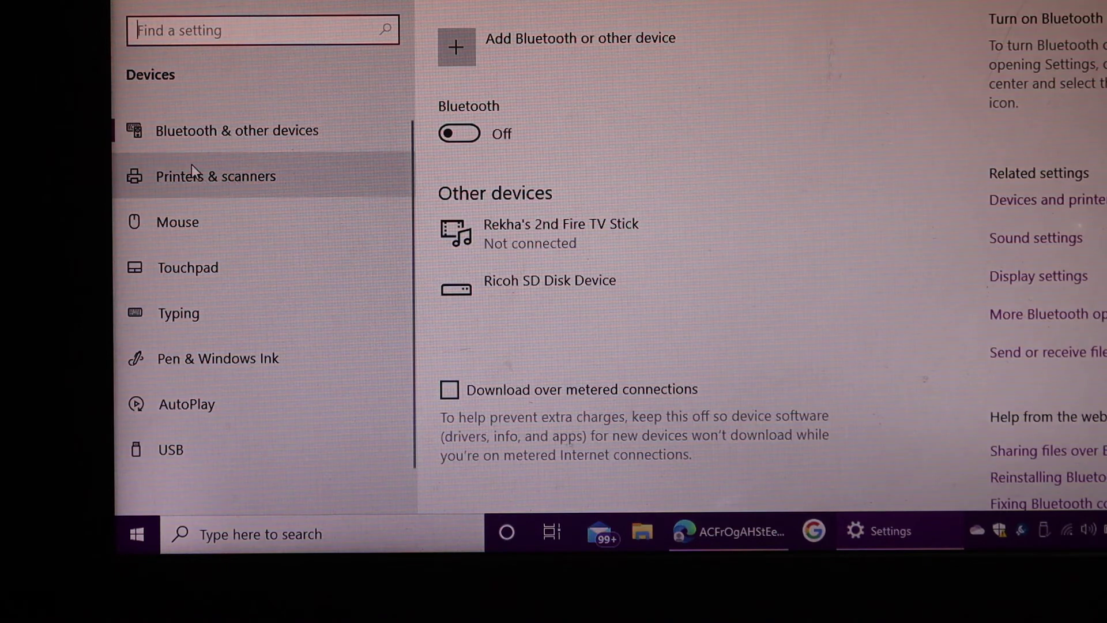
click(192, 170)
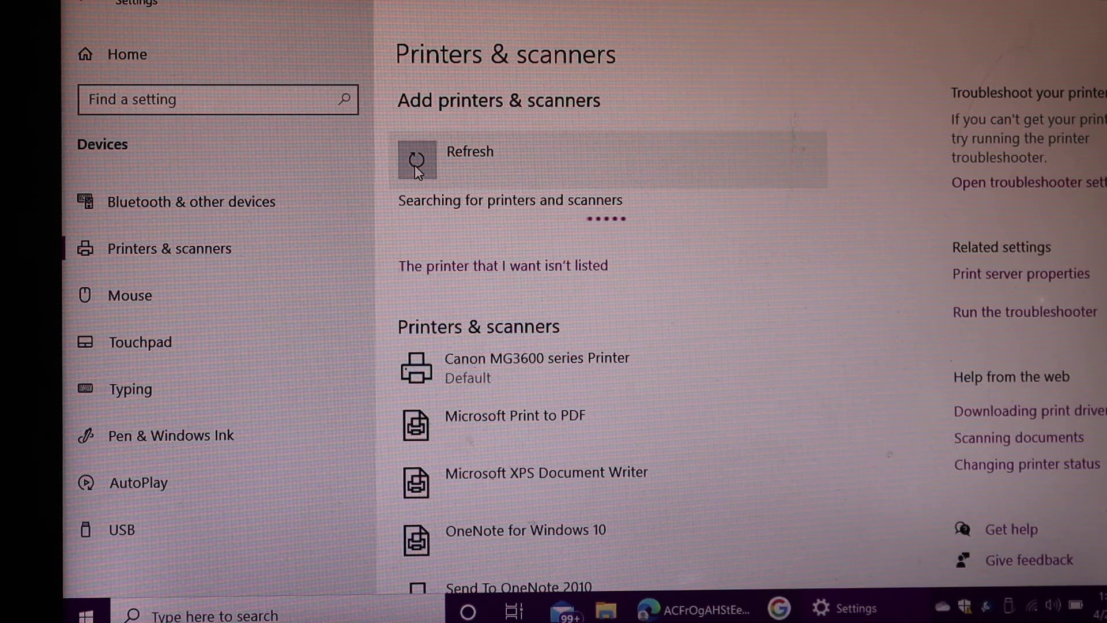
Step: Select the Canon MG3600 series Printer and bring up its management settings
click(606, 369)
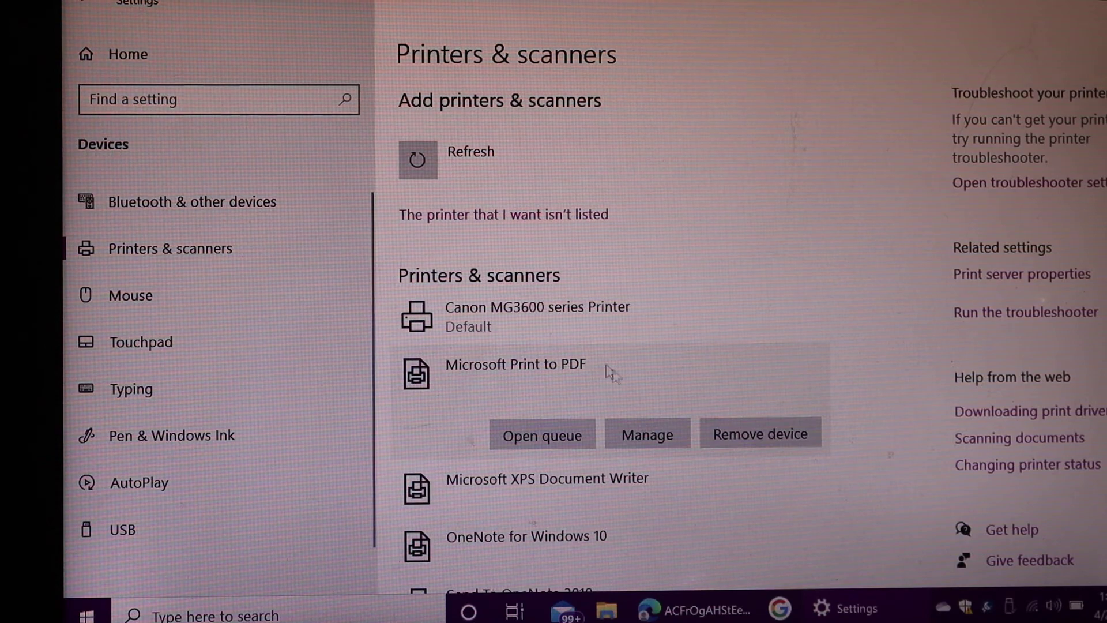
click(552, 306)
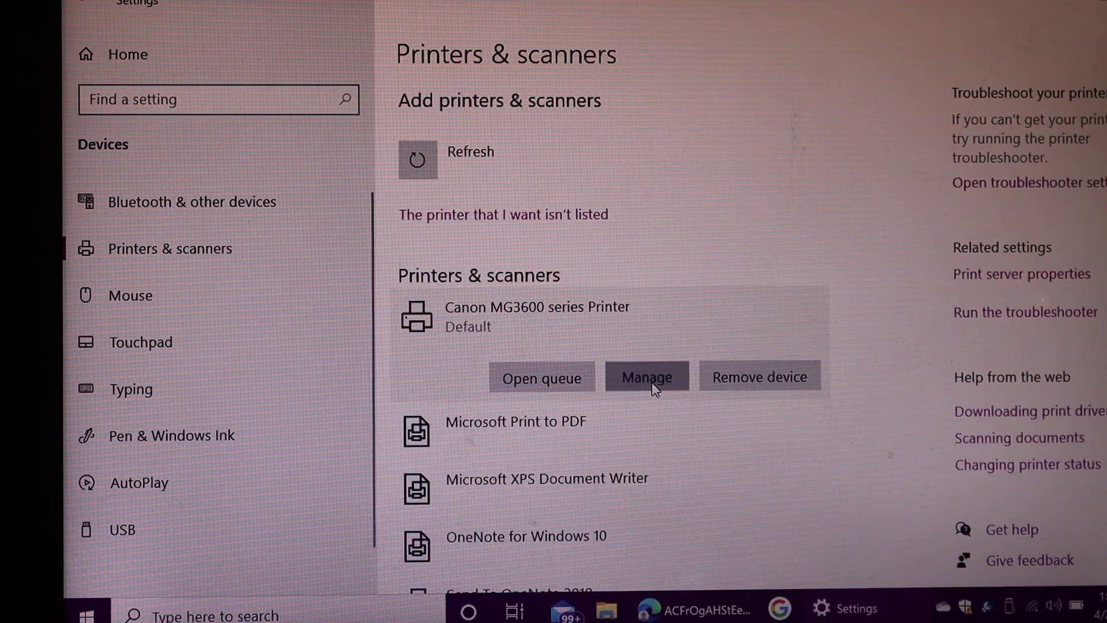
click(654, 381)
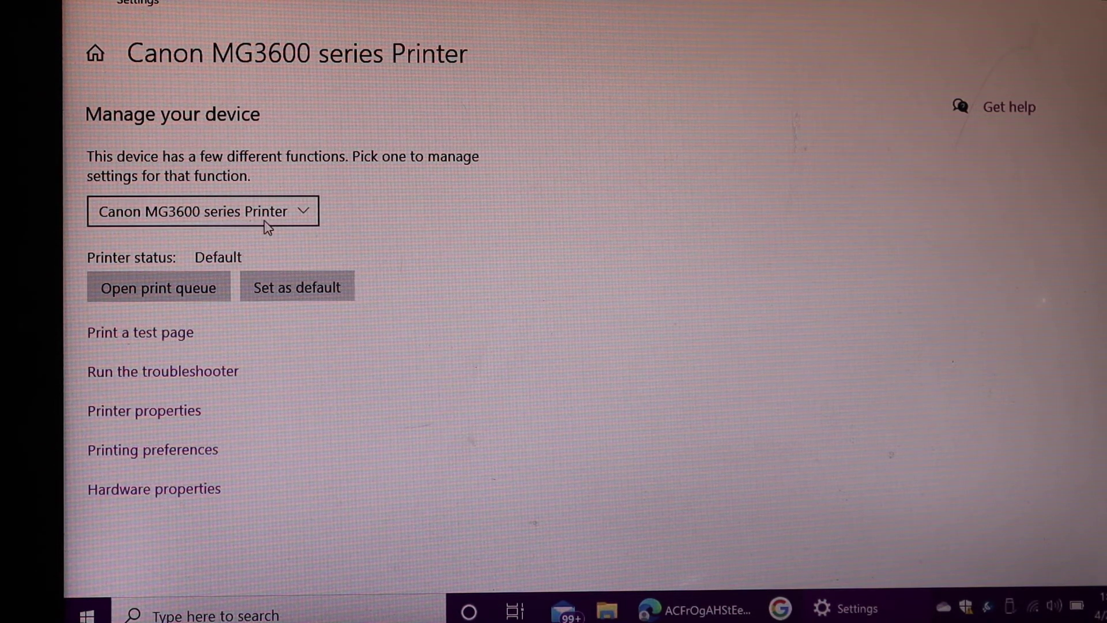
Step: Switch the device dropdown to Scanner: Canon MG3600 series
click(303, 215)
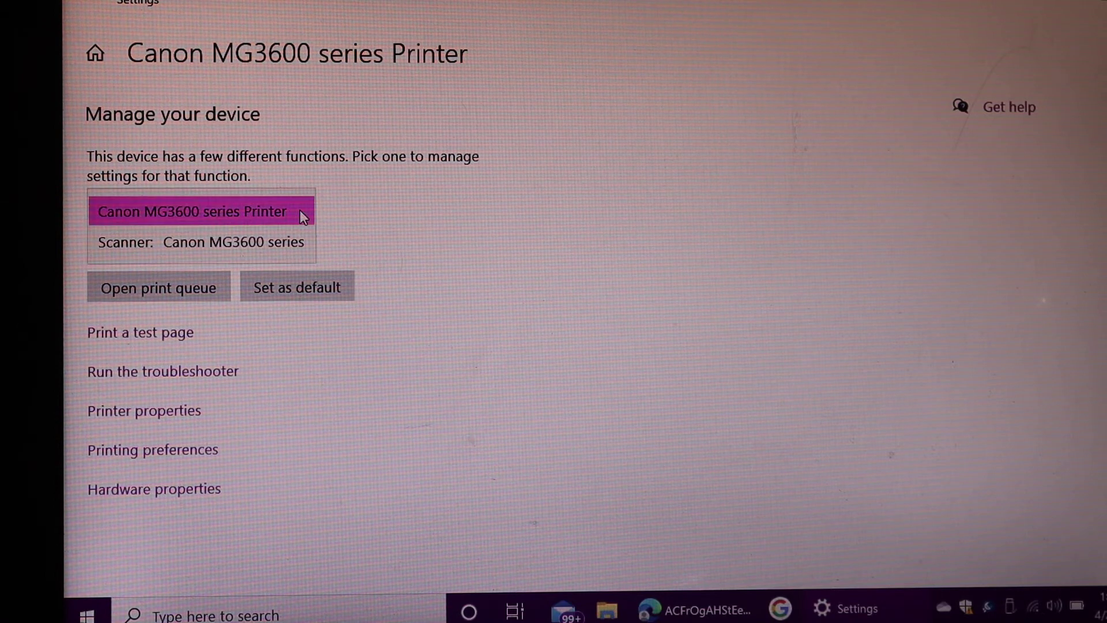
click(222, 245)
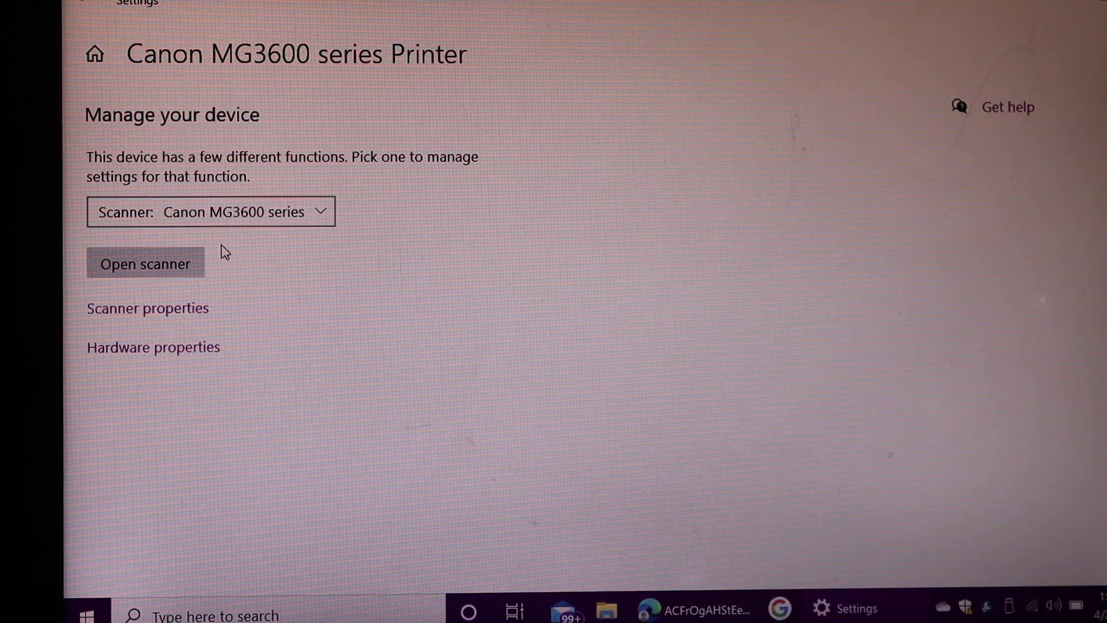
Step: Launch Windows Scan for the Canon MG3600 and scan a page as PNG into Scans
click(158, 265)
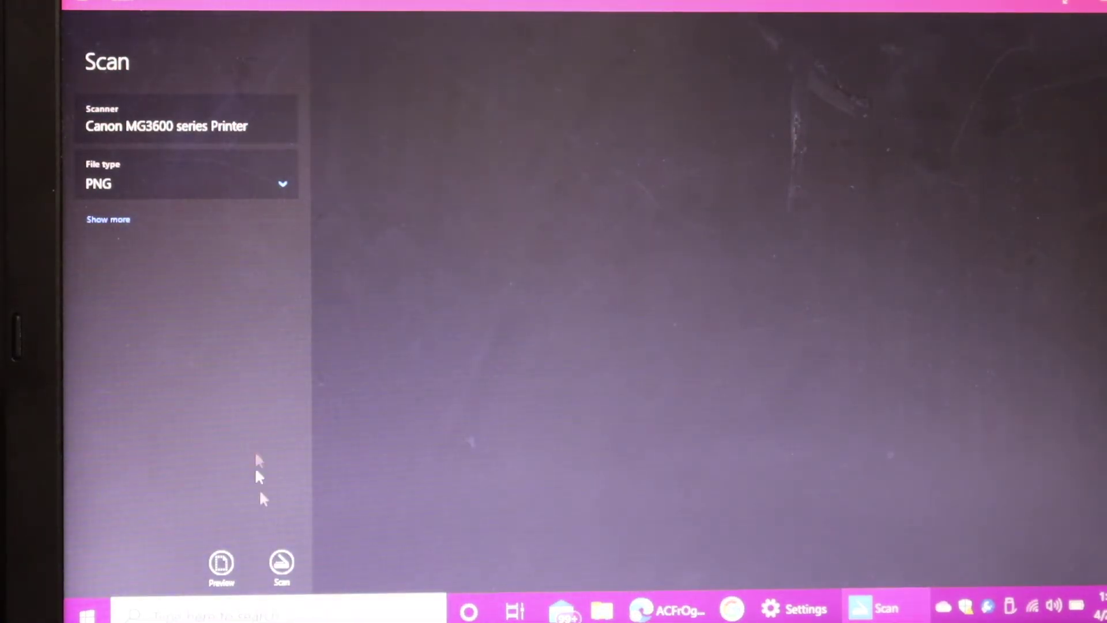
click(283, 566)
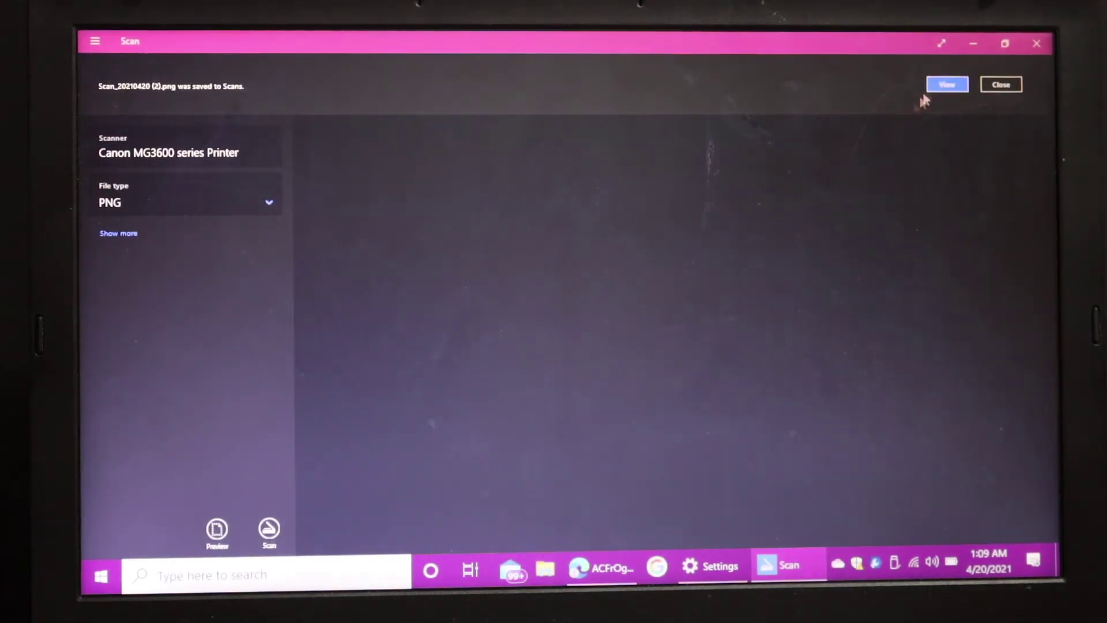
Step: View the saved scan in Photos from the save notification
click(947, 85)
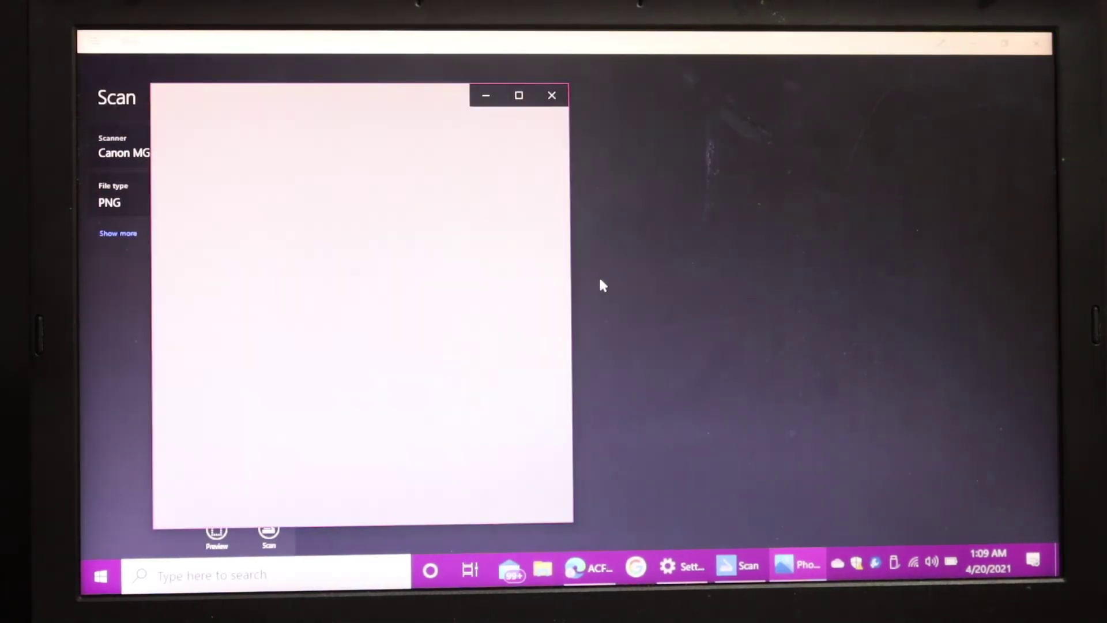